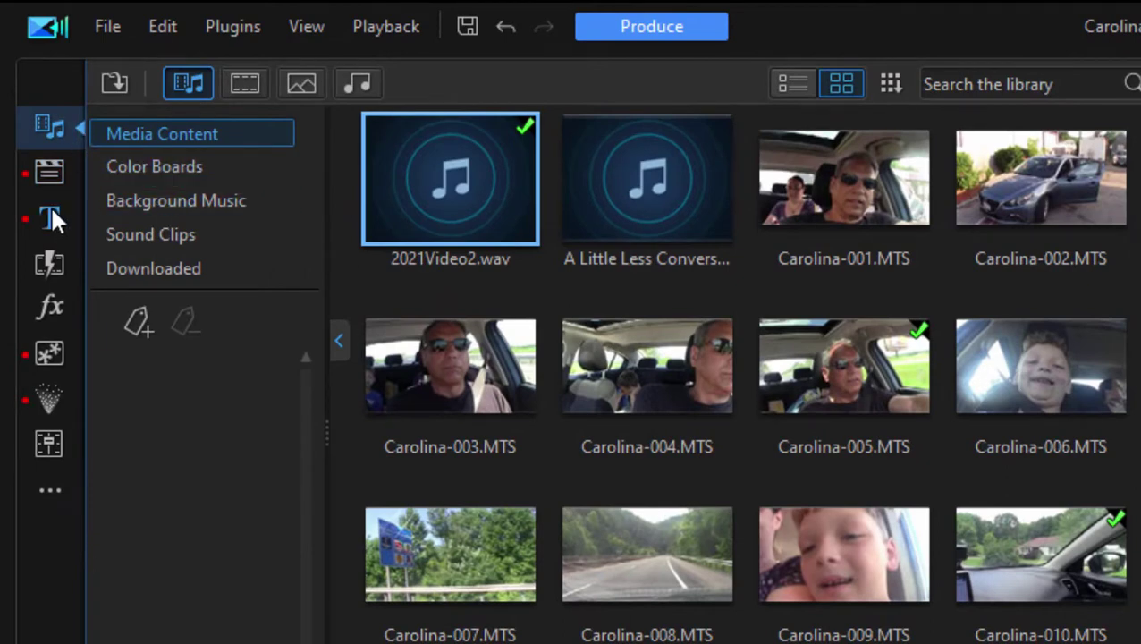
Open the Subtitle Room and toggle Show Subtitle Track off and back on
{"action": "left_click", "coordinate": [49, 492]}
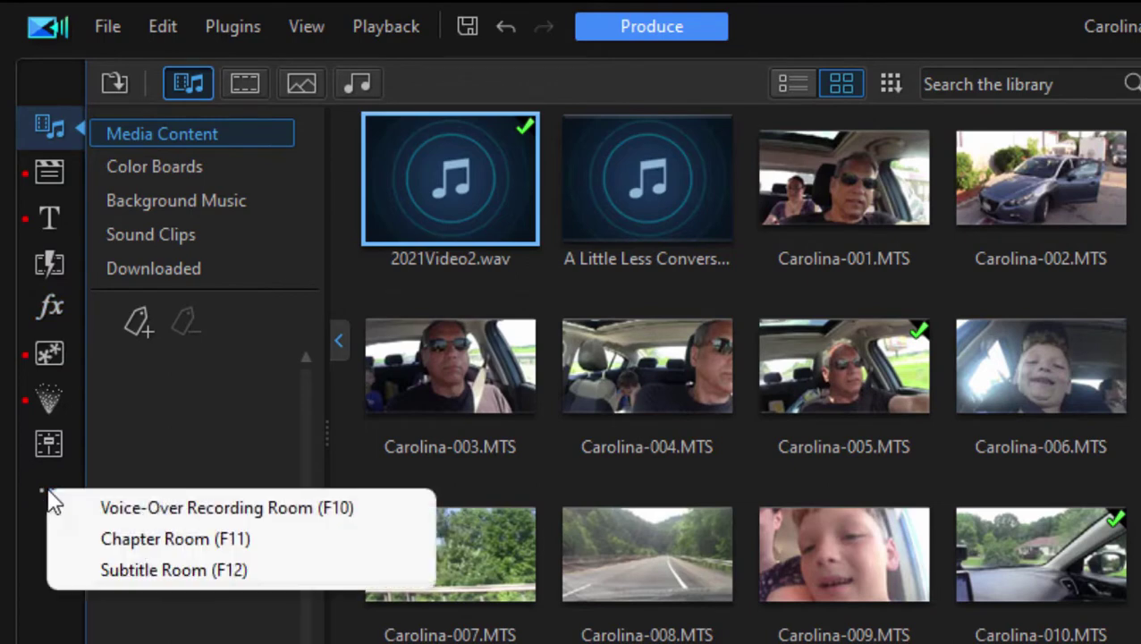
{"action": "left_click", "coordinate": [131, 570]}
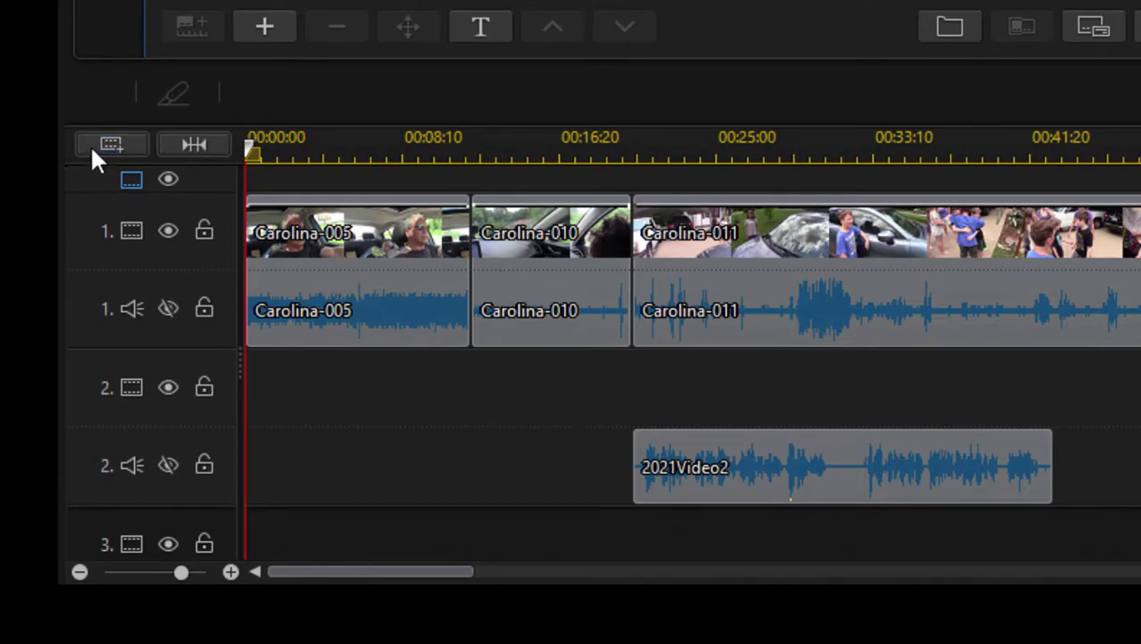
{"action": "right_click", "coordinate": [93, 201]}
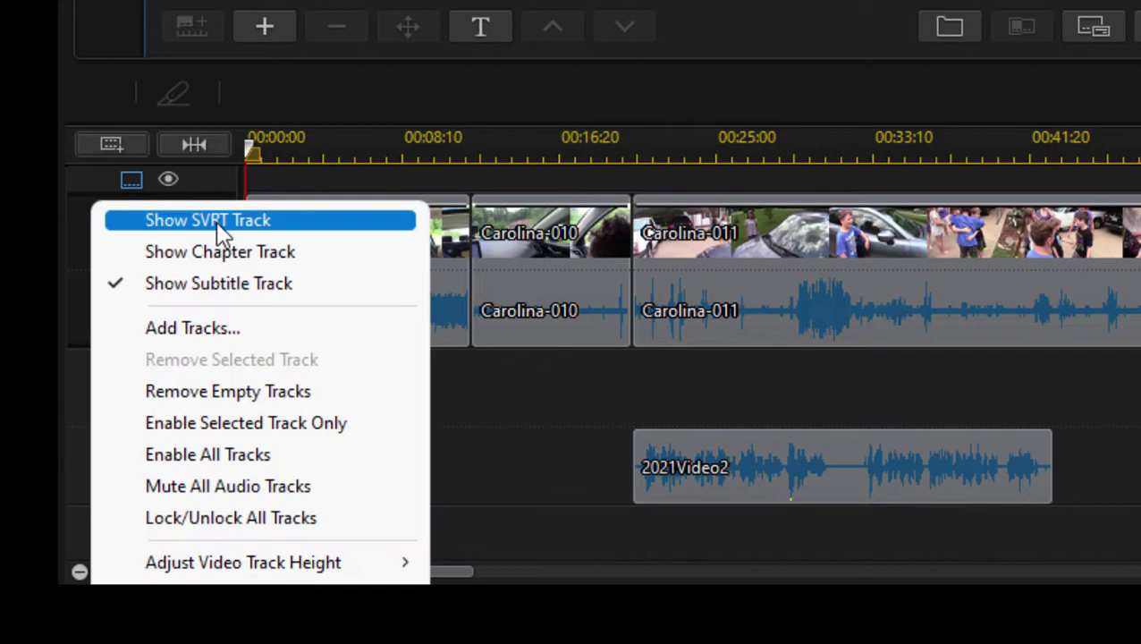
{"action": "left_click", "coordinate": [304, 284]}
{"action": "right_click", "coordinate": [85, 191]}
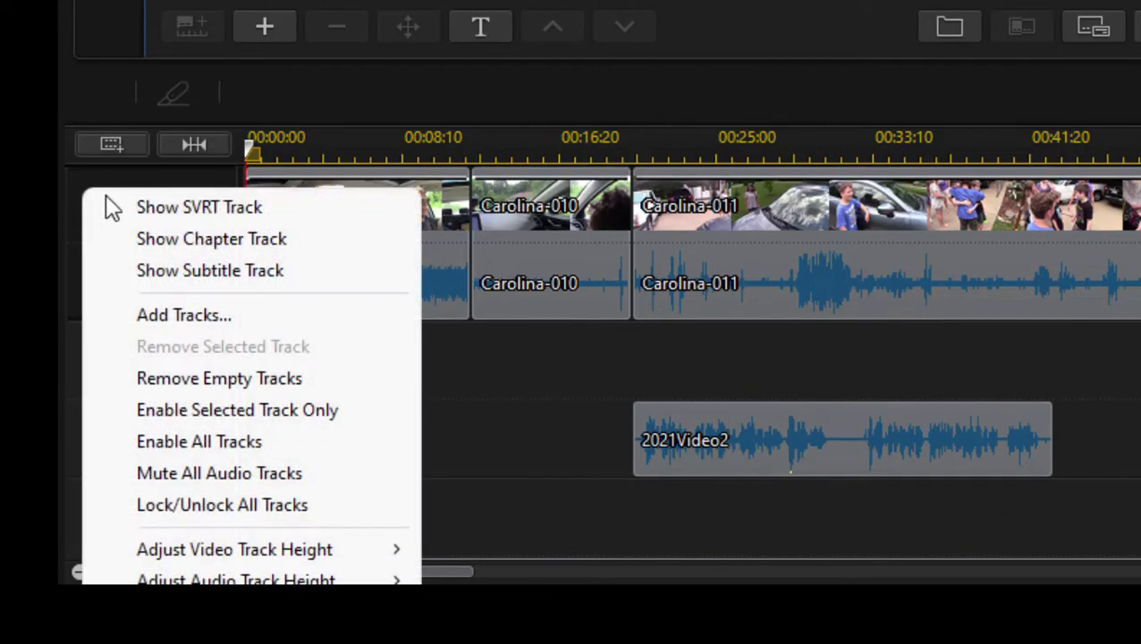
{"action": "left_click", "coordinate": [164, 266]}
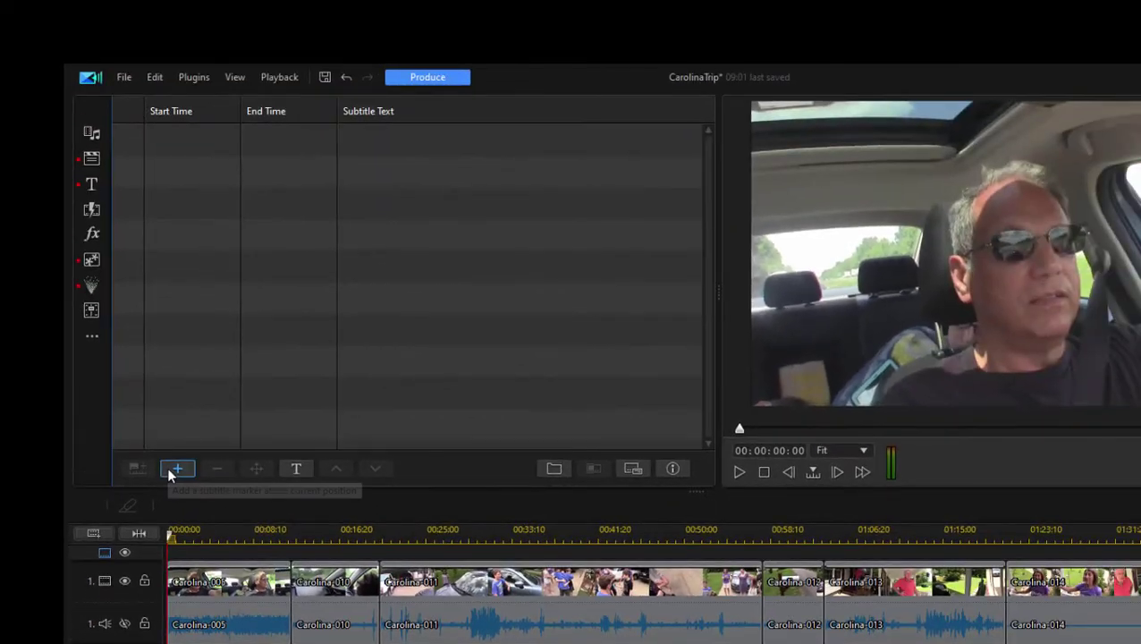
Add a first subtitle at 00:00:00:00 reading "We arrived on Tuesday."
{"action": "left_click", "coordinate": [175, 470]}
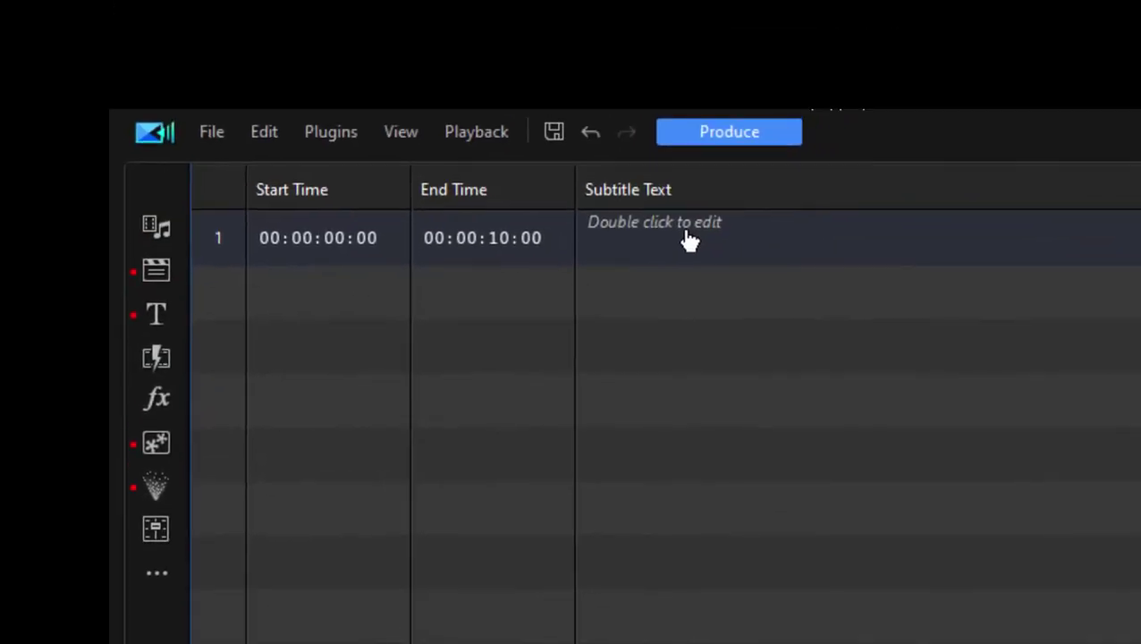
{"action": "double_click", "coordinate": [690, 240]}
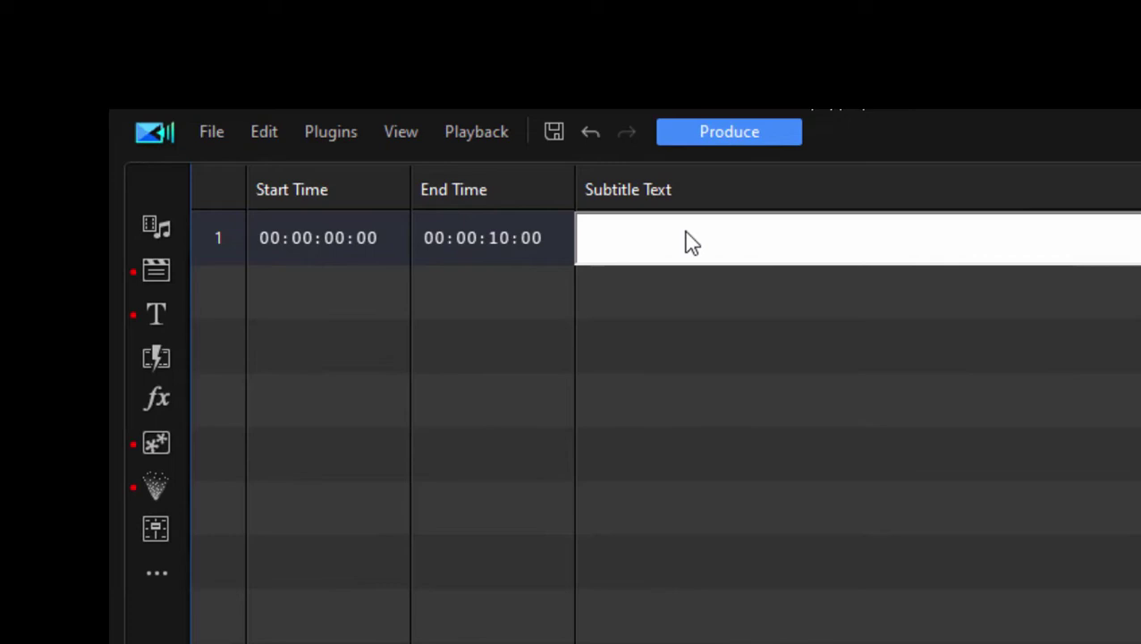
{"action": "type", "text": "We arrived on Tuesday."}
{"action": "key", "text": "Return"}
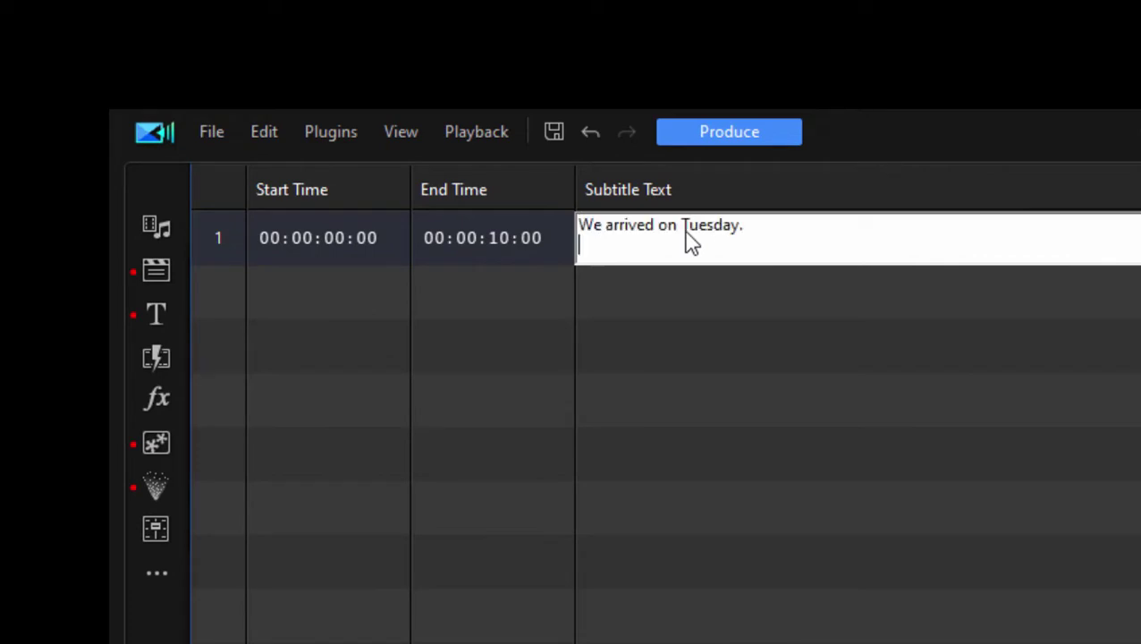
{"action": "left_click", "coordinate": [696, 263]}
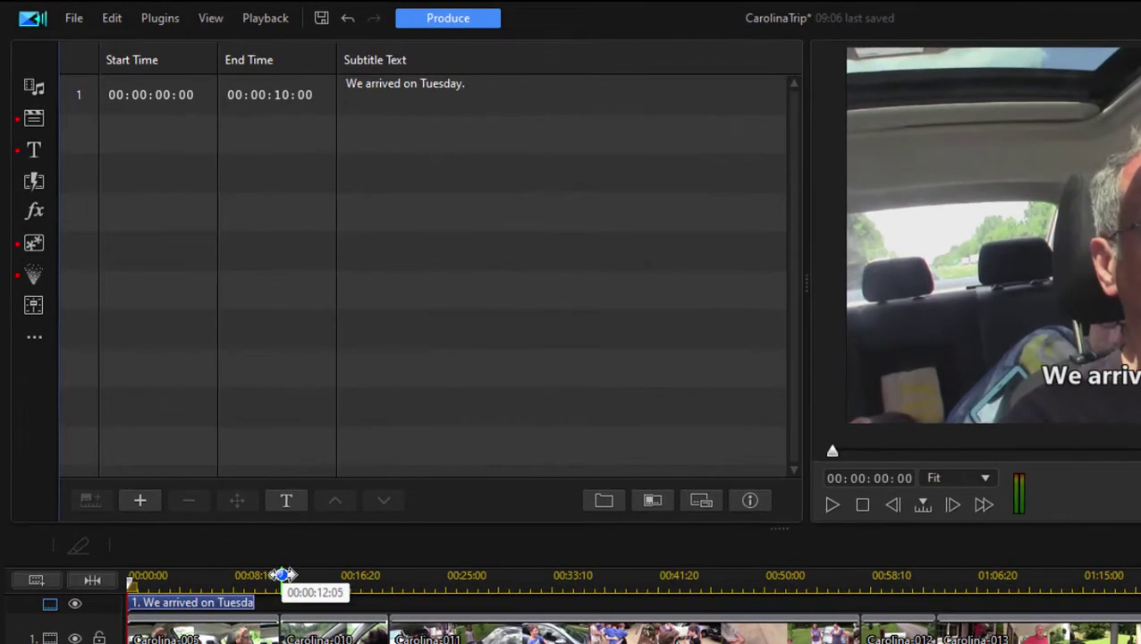
Add blank subtitles at 00:00:12:05, 00:00:24:23, 00:00:39:14, 00:00:54:27 and 01:09:15
{"action": "left_click", "coordinate": [282, 575]}
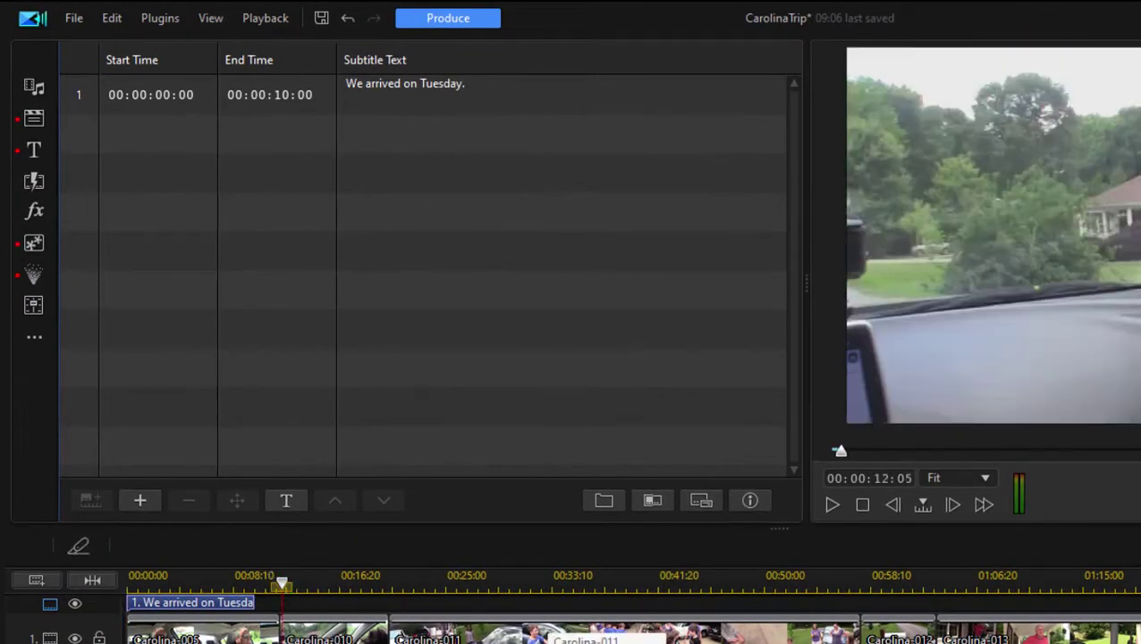
{"action": "left_click", "coordinate": [140, 501]}
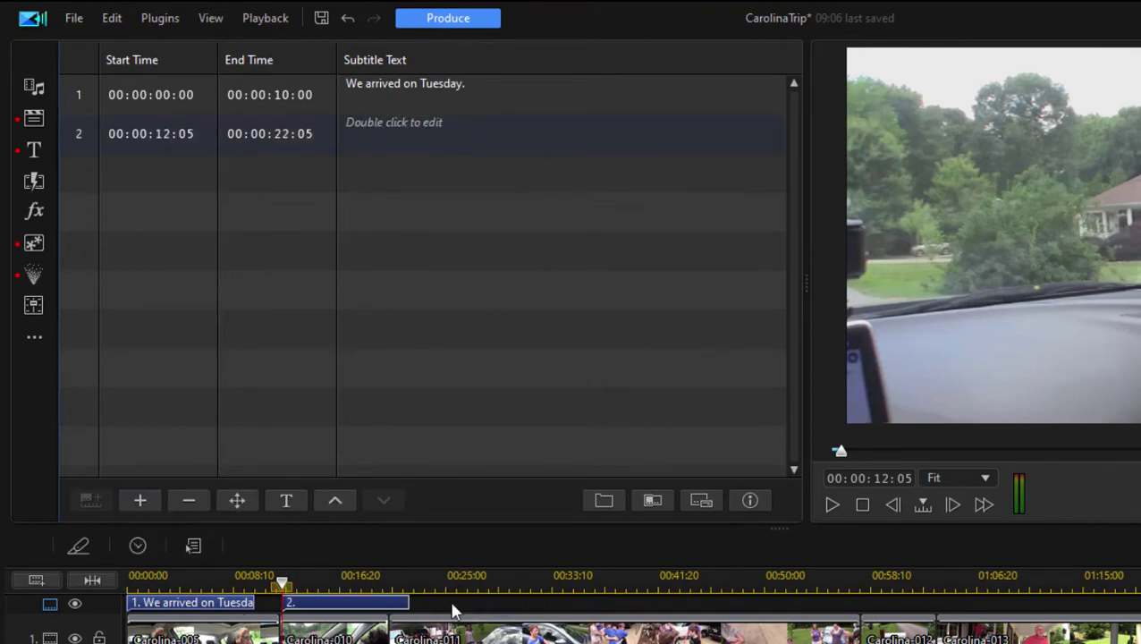
{"action": "left_click", "coordinate": [443, 589]}
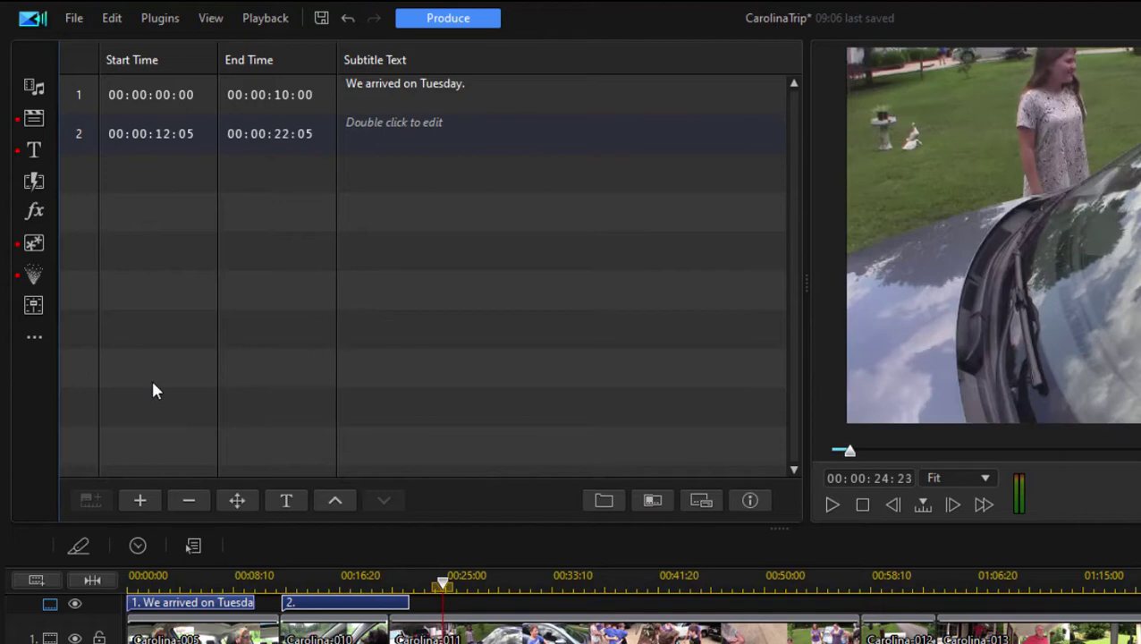
{"action": "left_click", "coordinate": [140, 501]}
{"action": "left_click", "coordinate": [630, 577]}
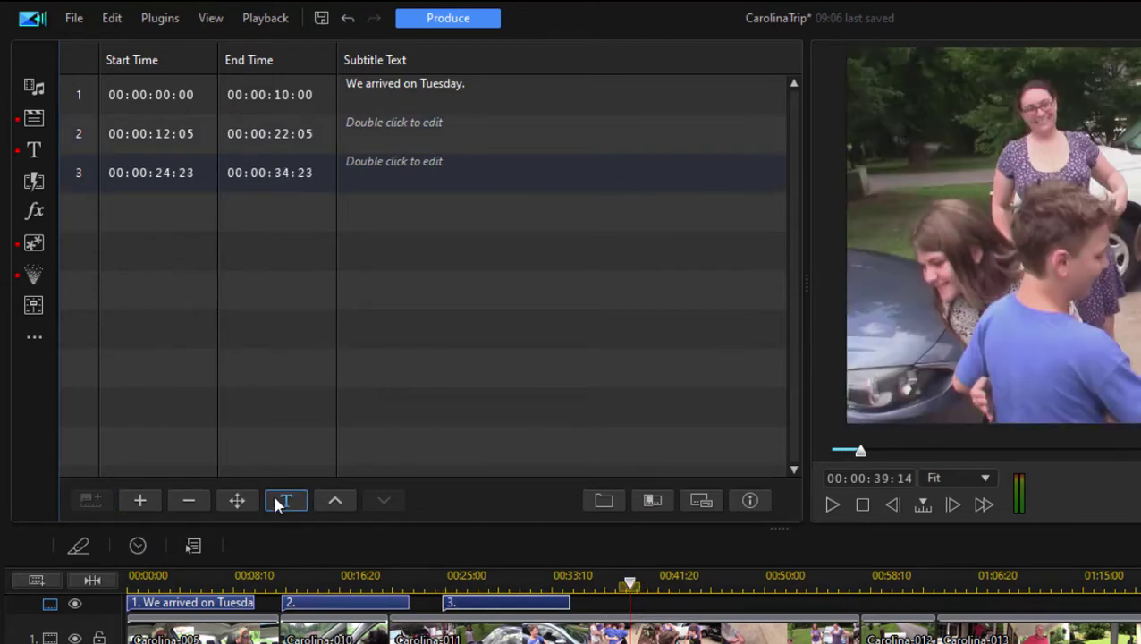
{"action": "left_click", "coordinate": [140, 501]}
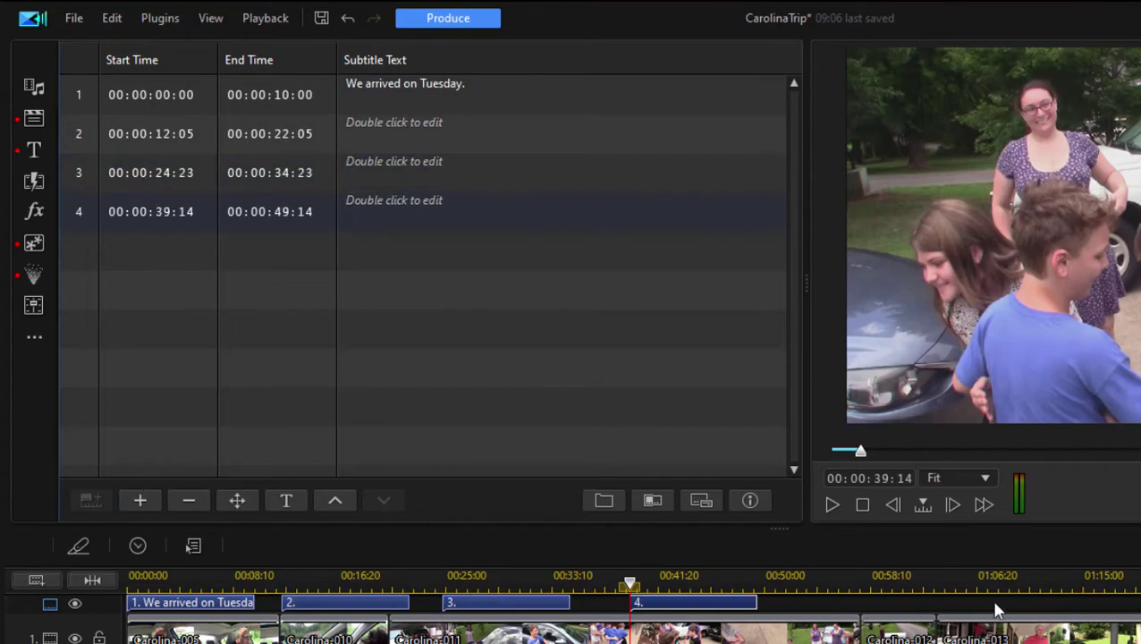
{"action": "left_click", "coordinate": [827, 586]}
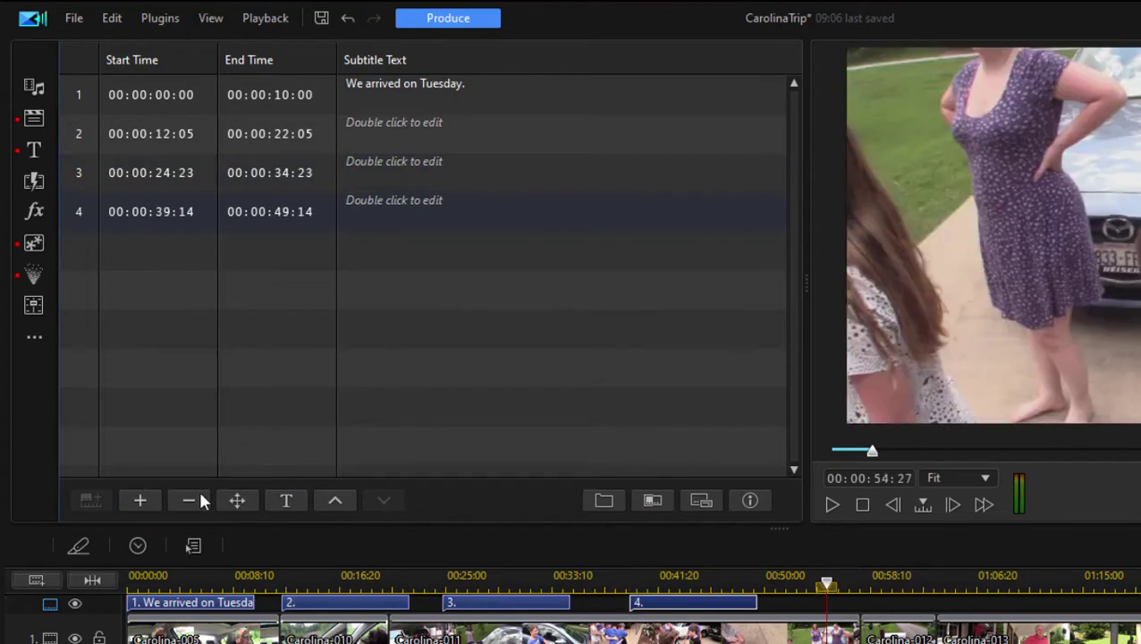
{"action": "left_click", "coordinate": [146, 503]}
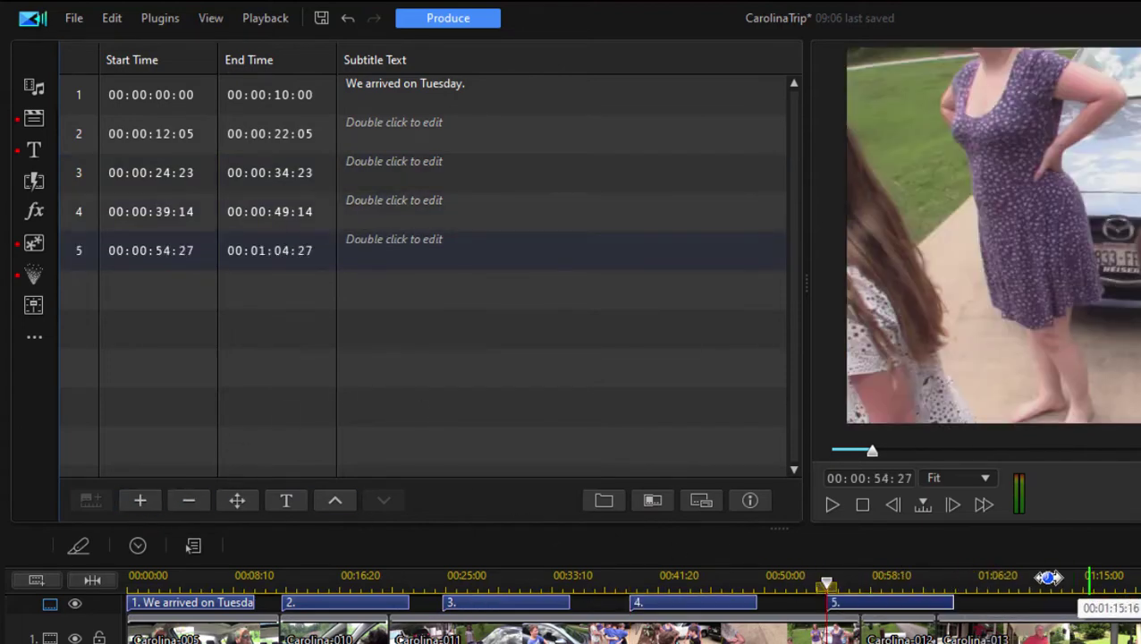
{"action": "left_click", "coordinate": [1015, 579]}
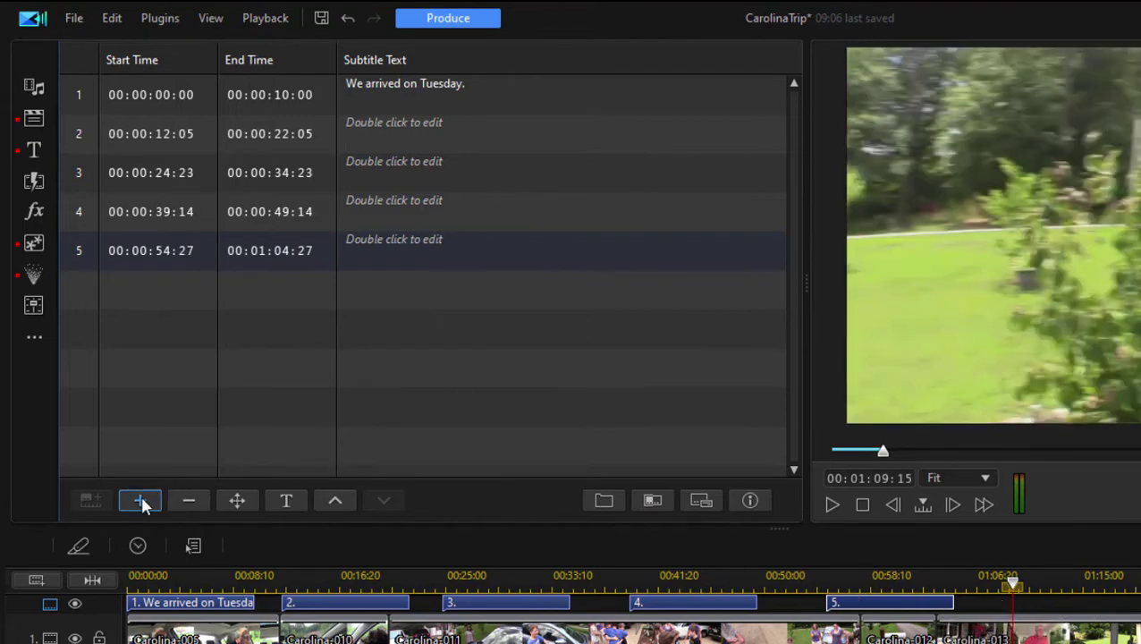
{"action": "left_click", "coordinate": [140, 504]}
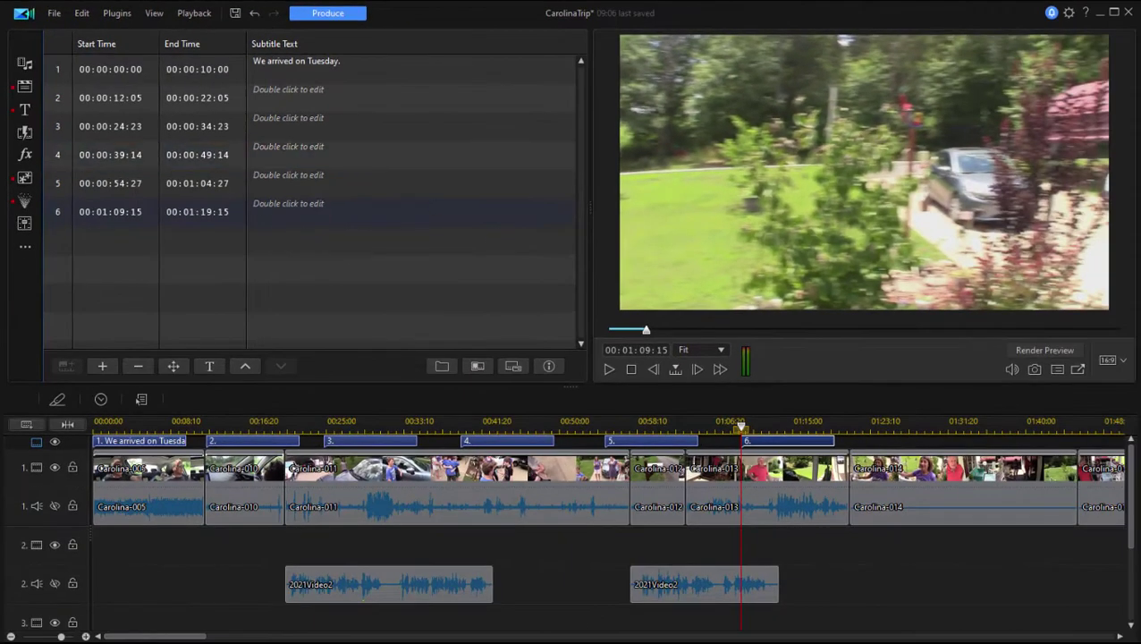
Save Subtitles.txt in Notepad and close the Notepad window
{"action": "left_click", "coordinate": [933, 642]}
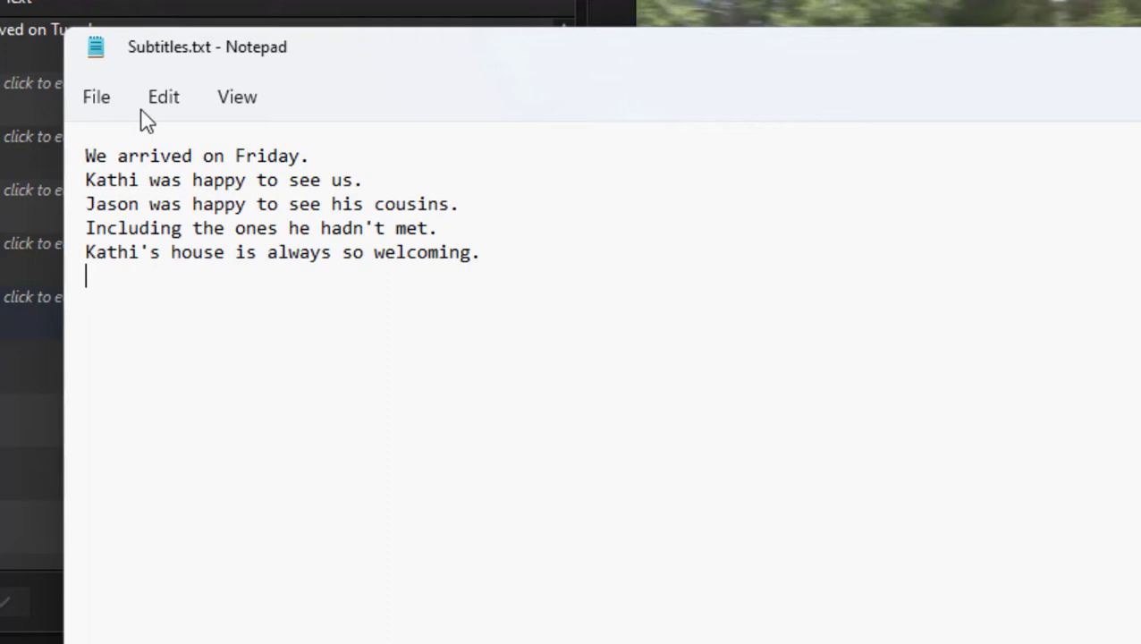
{"action": "left_click", "coordinate": [95, 100]}
{"action": "mouse_move", "coordinate": [164, 91]}
{"action": "mouse_move", "coordinate": [102, 97]}
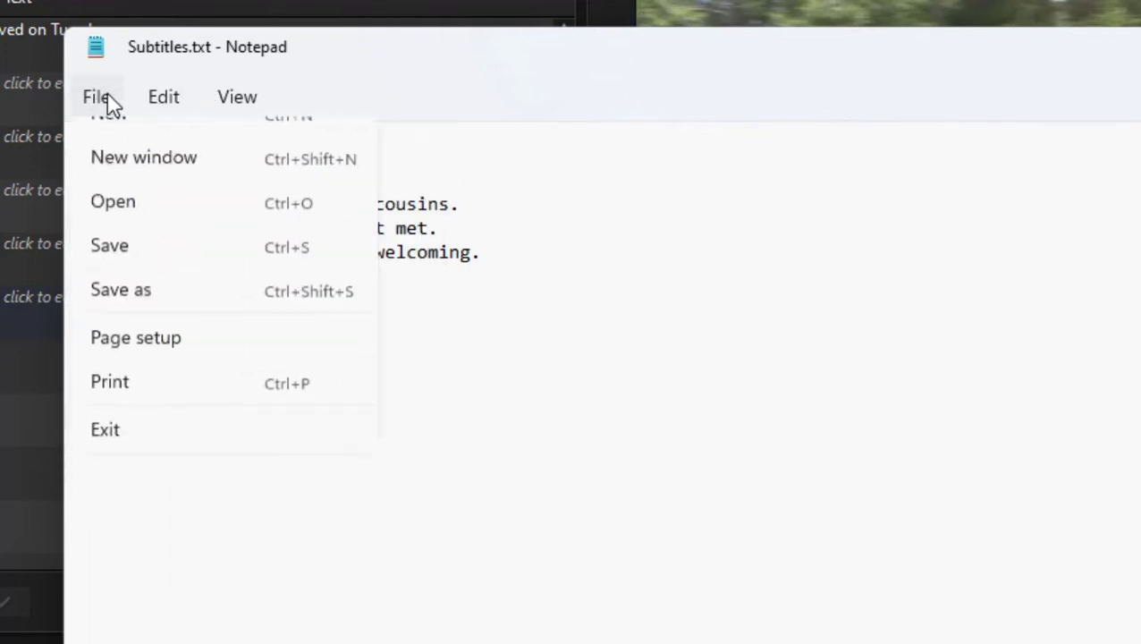
{"action": "left_click", "coordinate": [169, 295]}
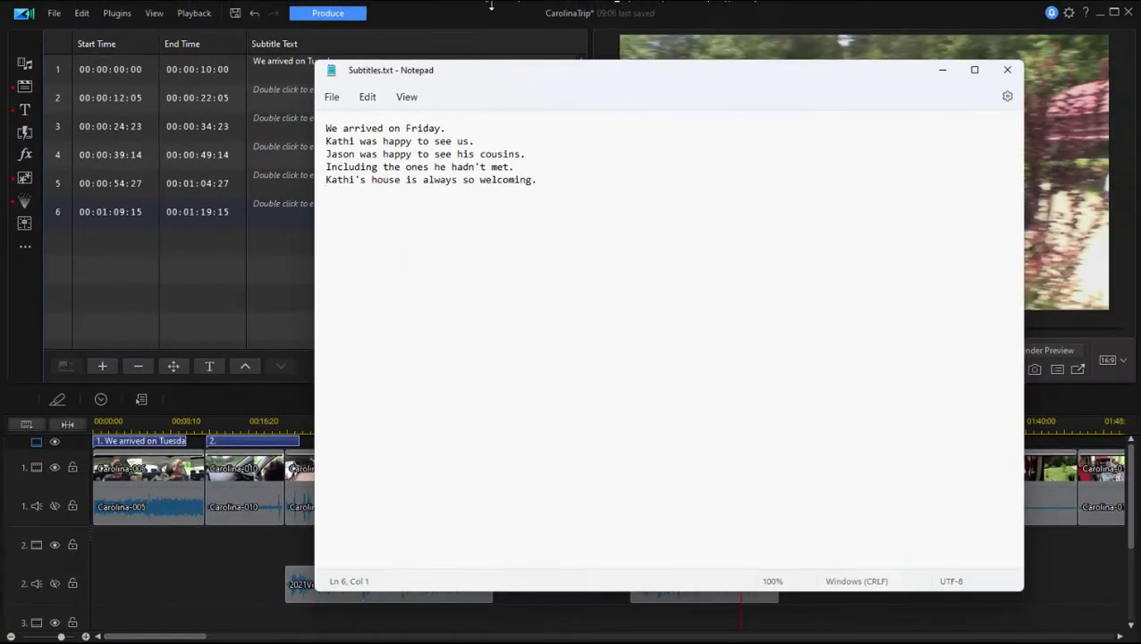
{"action": "left_click", "coordinate": [1055, 66]}
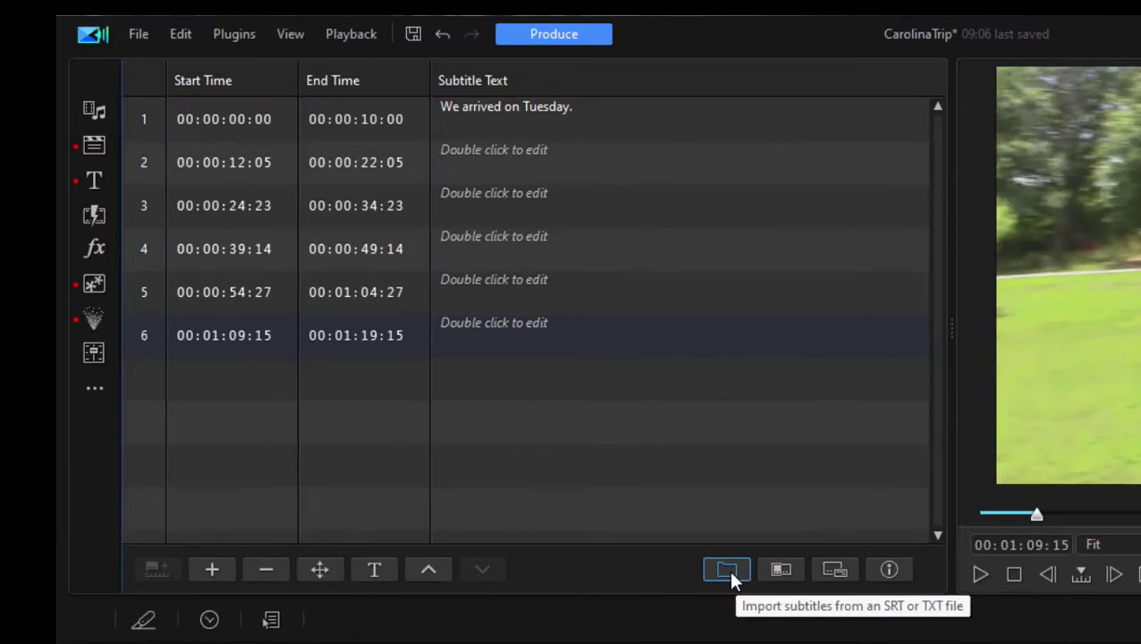
Import Subtitles.txt, replacing the existing subtitle text with its lines
{"action": "left_click", "coordinate": [728, 570]}
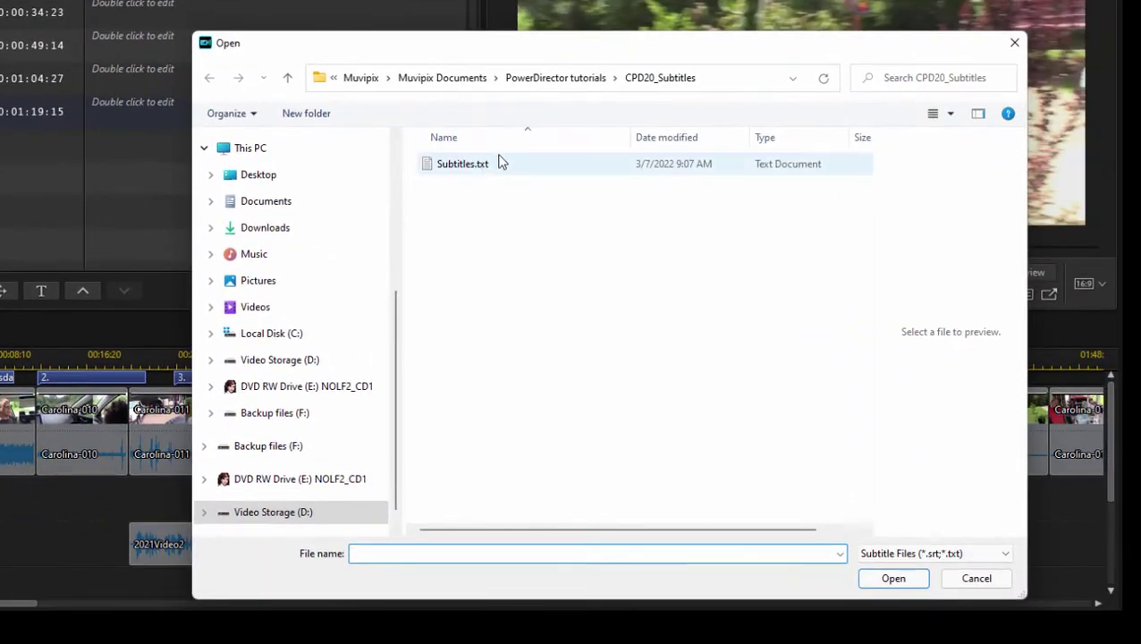
{"action": "left_click", "coordinate": [486, 169]}
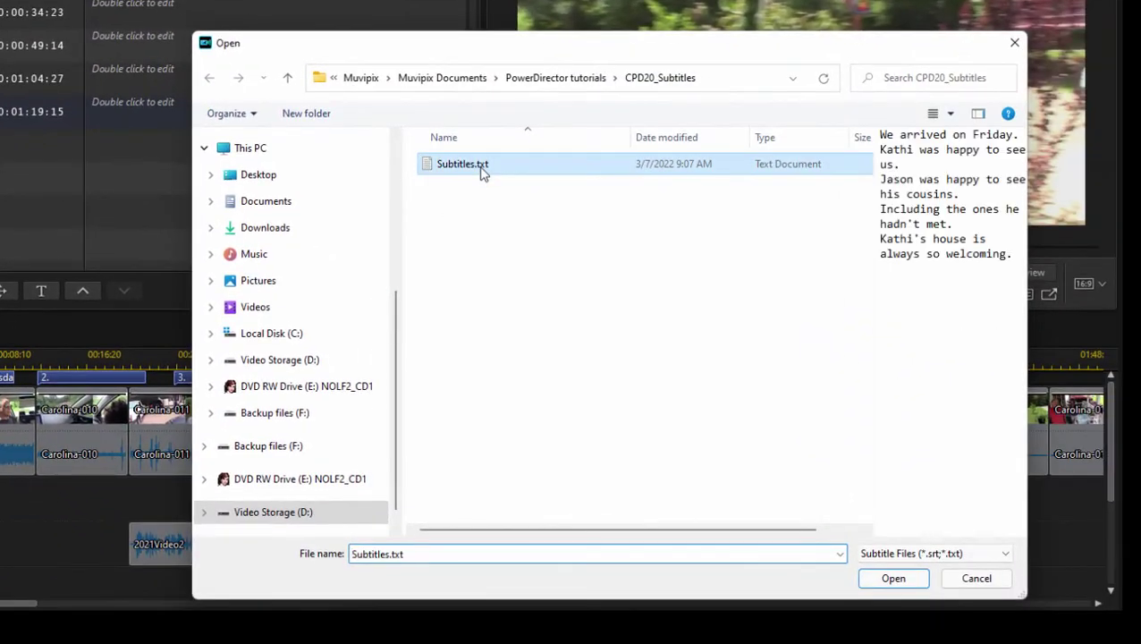
{"action": "left_click", "coordinate": [894, 582]}
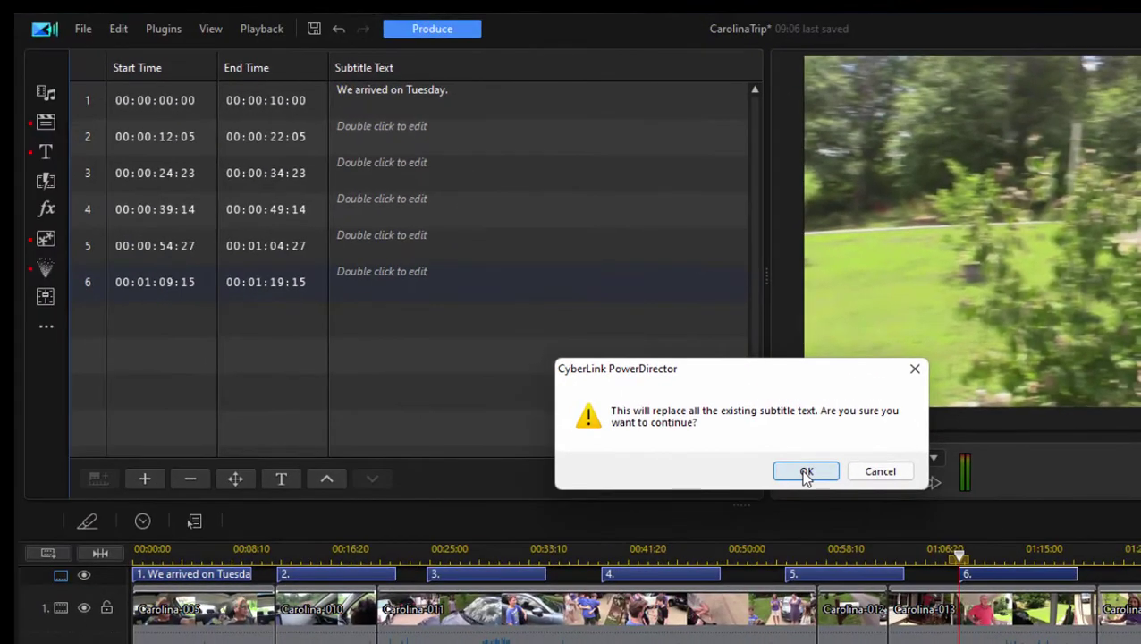
{"action": "left_click", "coordinate": [630, 387]}
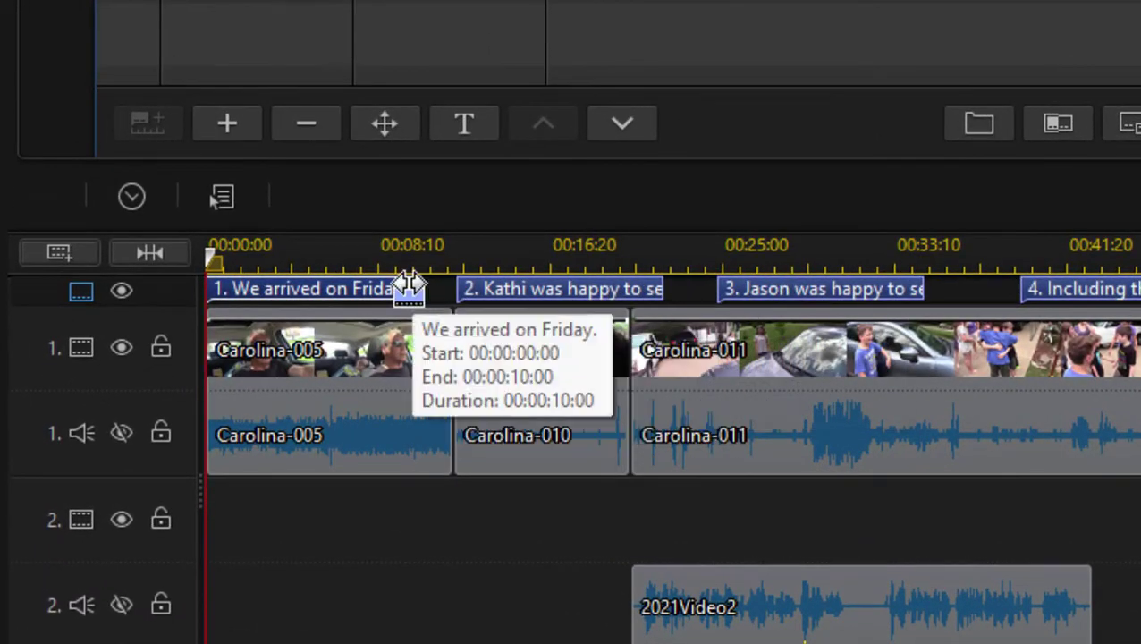
Trim subtitle 1 to end at 04:08 and move subtitle 2 to 08:17–13:28, trim only
{"action": "left_click_drag", "start_coordinate": [407, 290], "coordinate": [295, 290]}
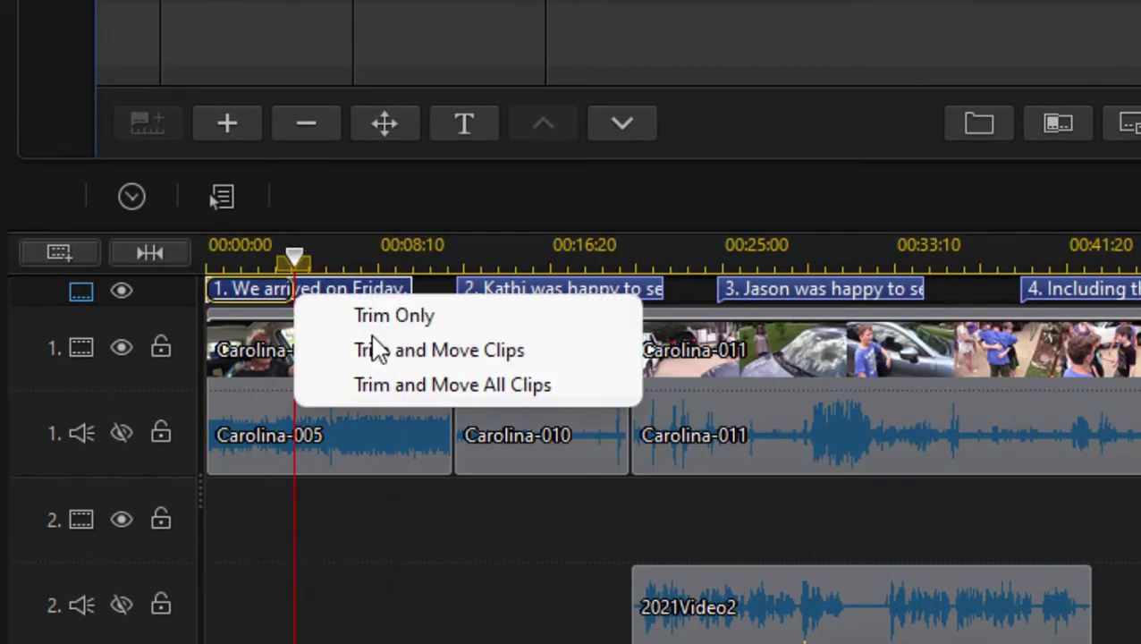
{"action": "left_click", "coordinate": [427, 326]}
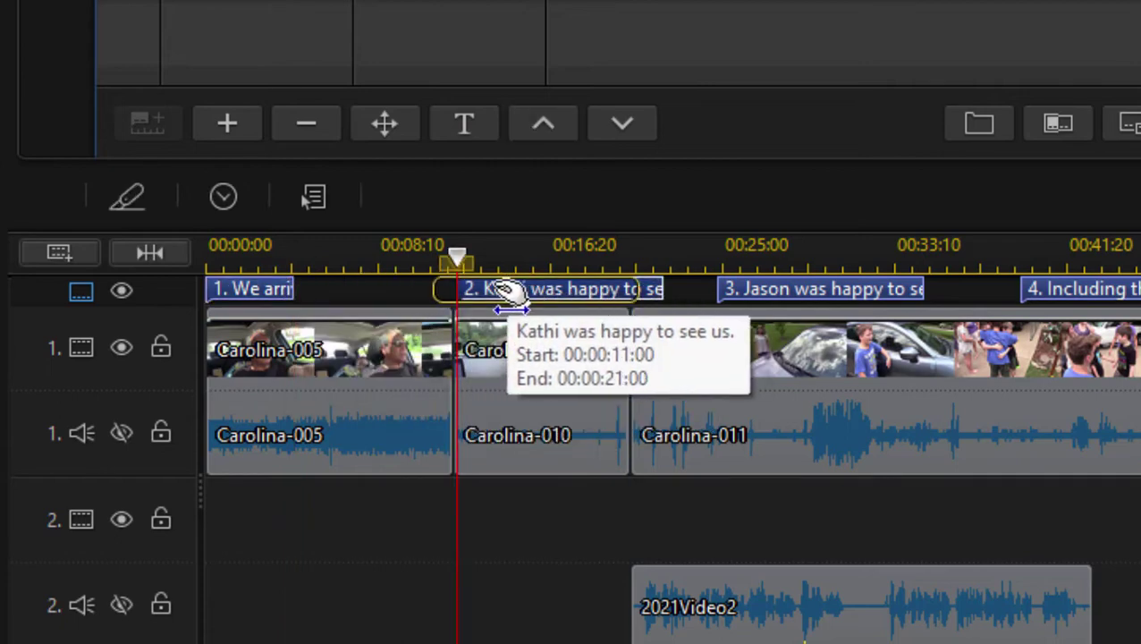
{"action": "left_click_drag", "start_coordinate": [502, 290], "coordinate": [558, 313]}
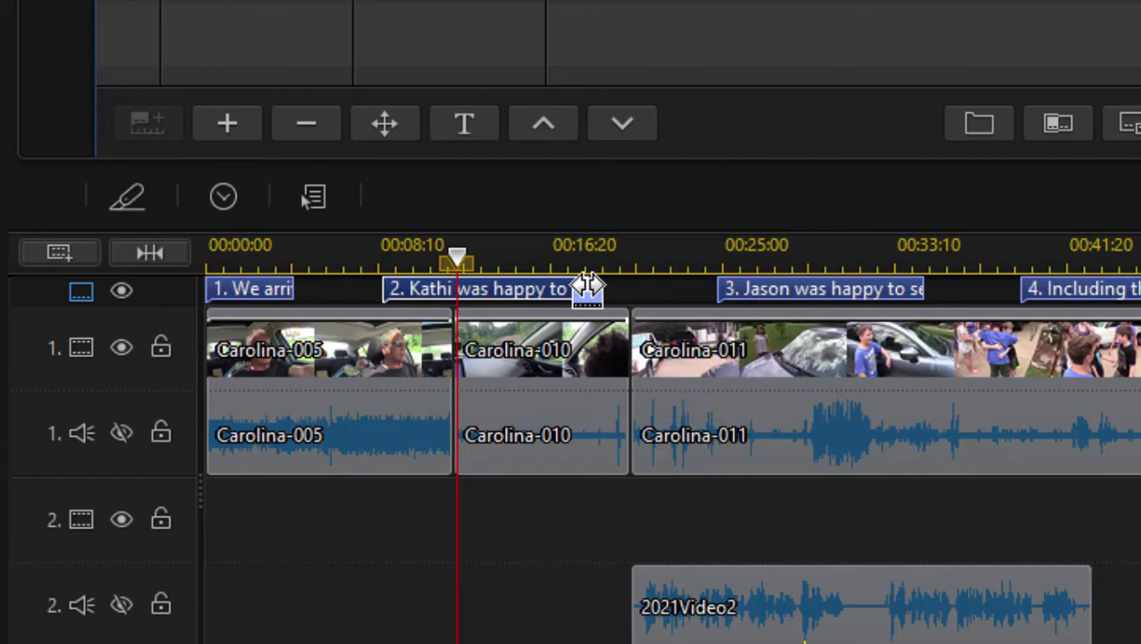
{"action": "left_click_drag", "start_coordinate": [587, 286], "coordinate": [493, 292]}
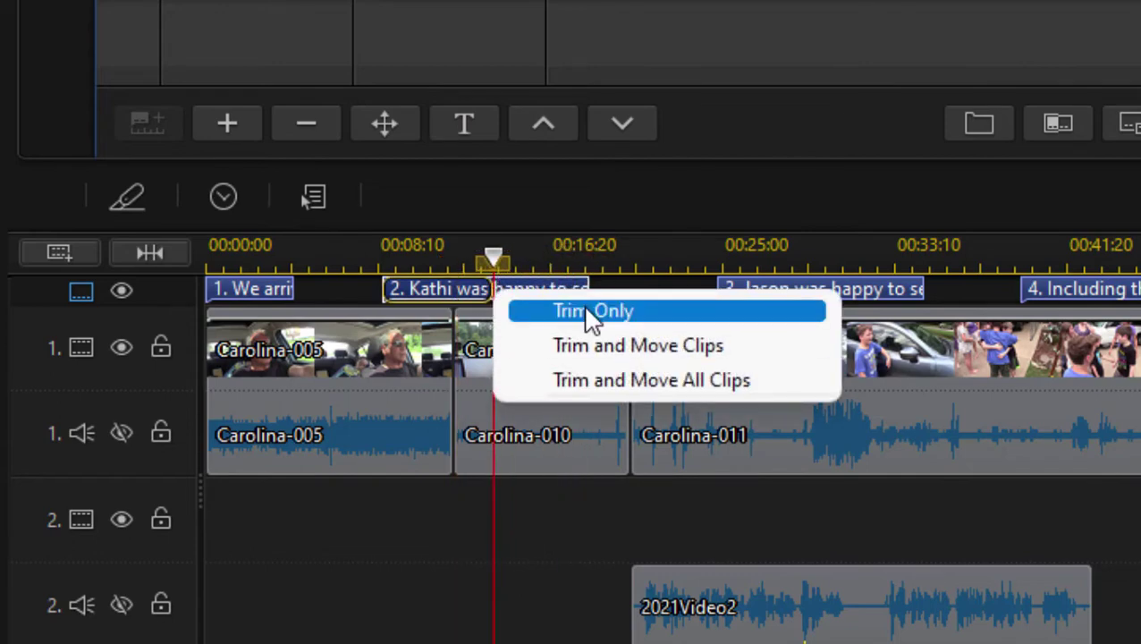
{"action": "left_click", "coordinate": [592, 311]}
Move subtitle 3 to 18:22–26:16 with trim only, then preview it at 22:24
{"action": "left_click_drag", "start_coordinate": [816, 285], "coordinate": [694, 290]}
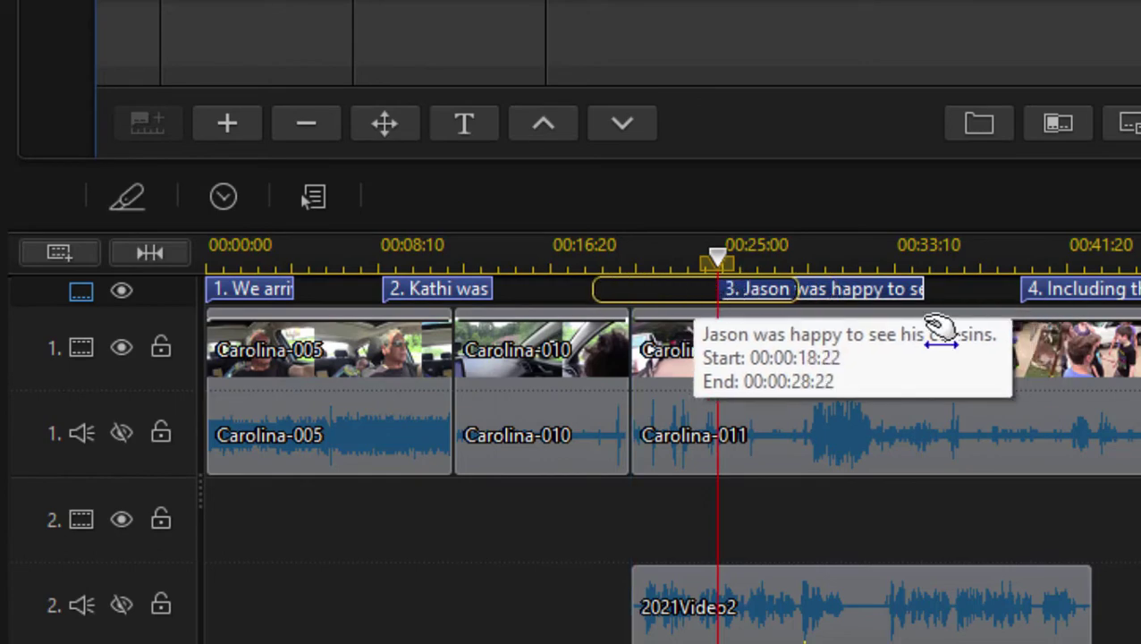
{"action": "left_click_drag", "start_coordinate": [934, 327], "coordinate": [866, 324]}
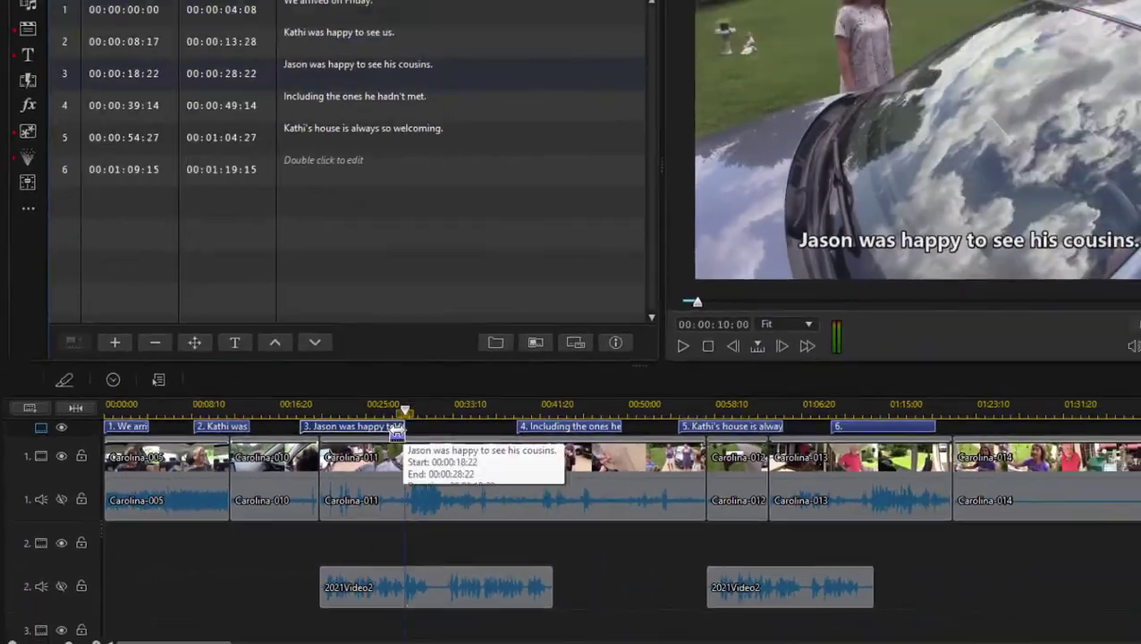
{"action": "left_click_drag", "start_coordinate": [397, 432], "coordinate": [374, 431]}
{"action": "left_click", "coordinate": [465, 440]}
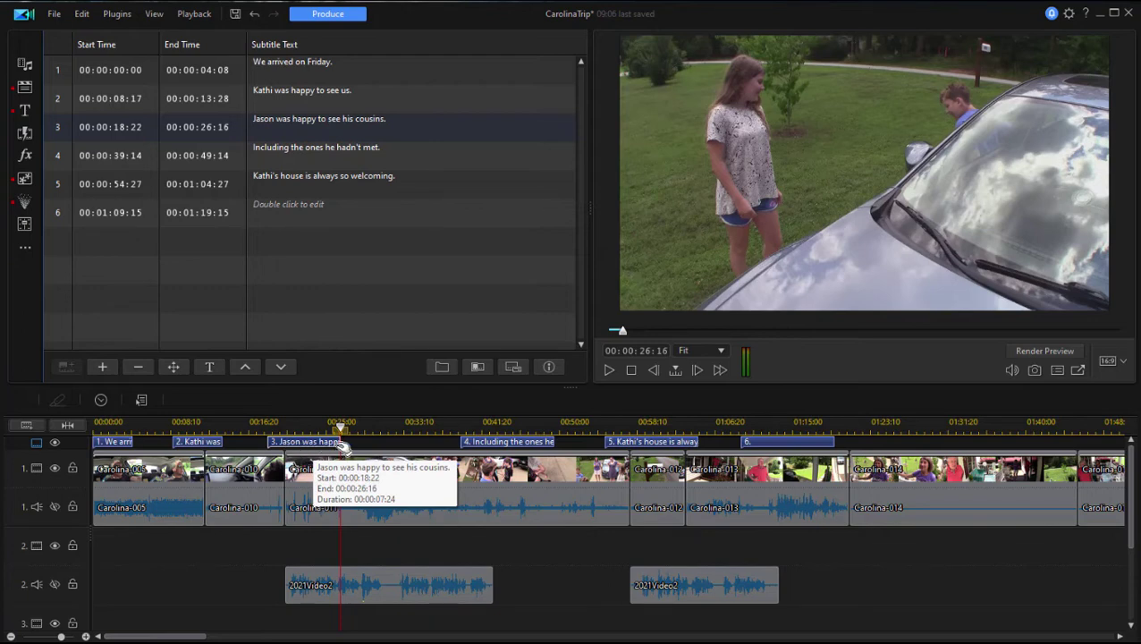
{"action": "left_click", "coordinate": [305, 426]}
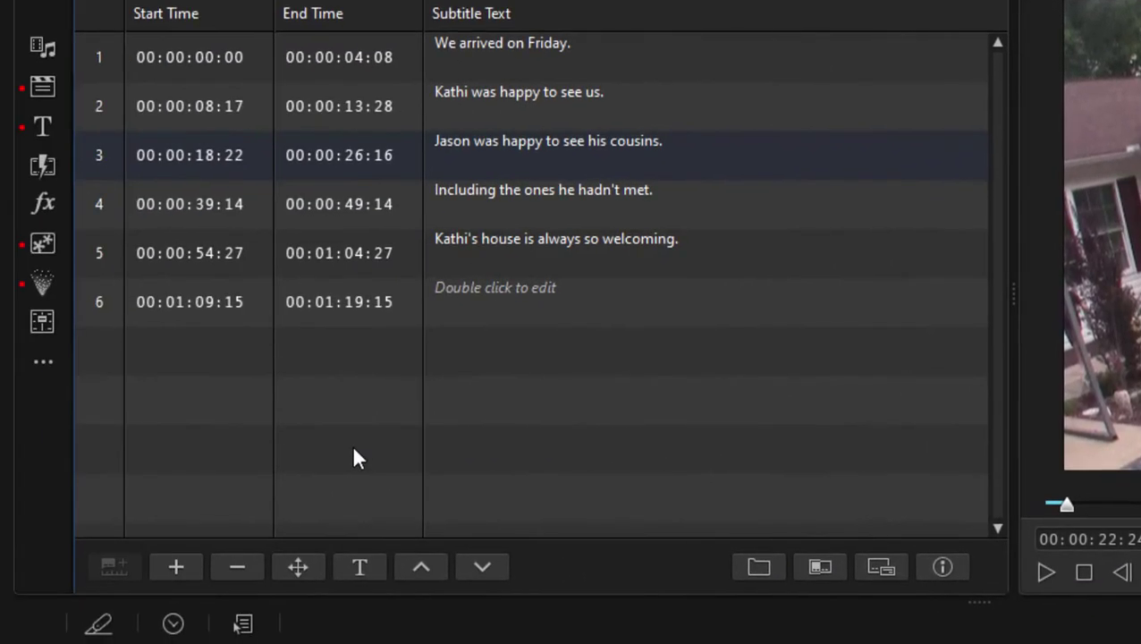
Set the subtitle text font to Cambria Bold
{"action": "left_click", "coordinate": [371, 569]}
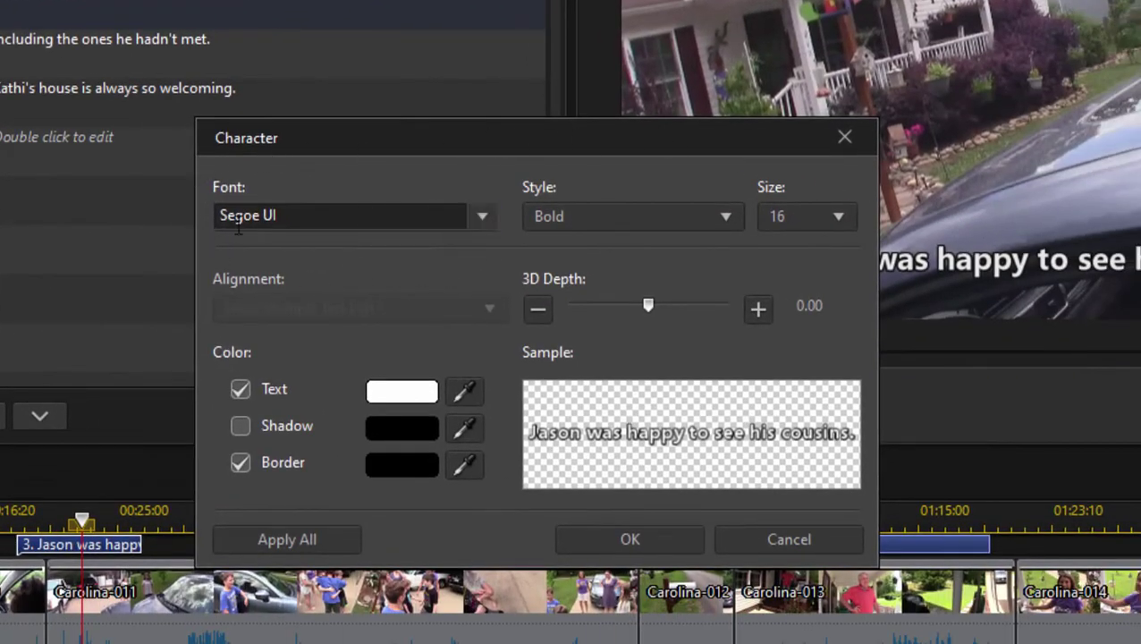
{"action": "left_click", "coordinate": [481, 215]}
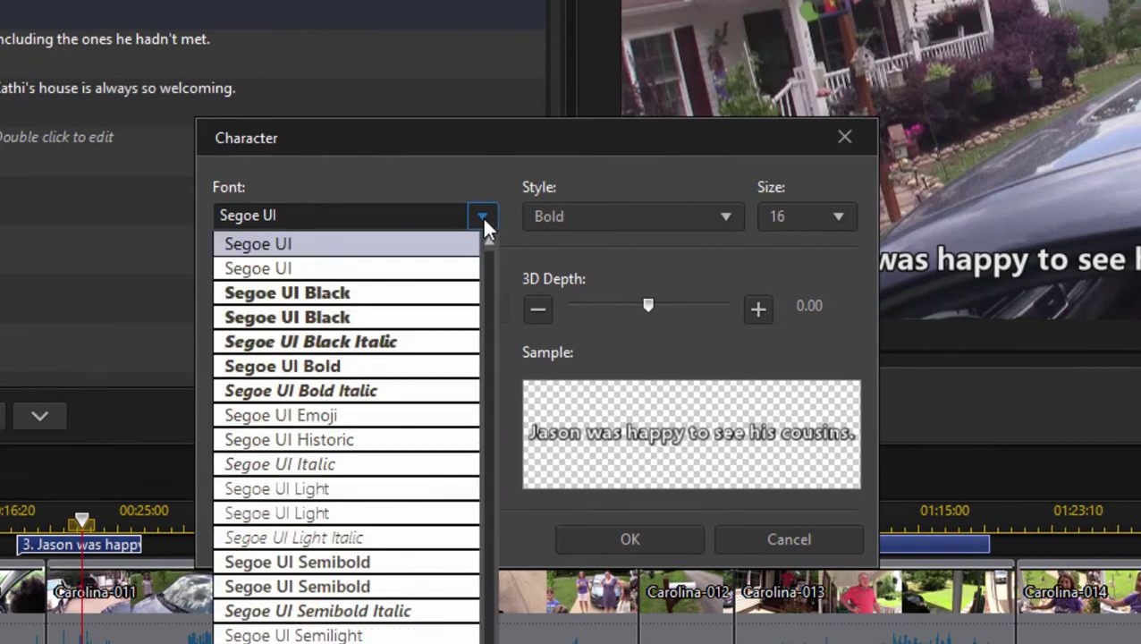
{"action": "scroll", "coordinate": [471, 288], "scroll_direction": "up", "scroll_amount": 2}
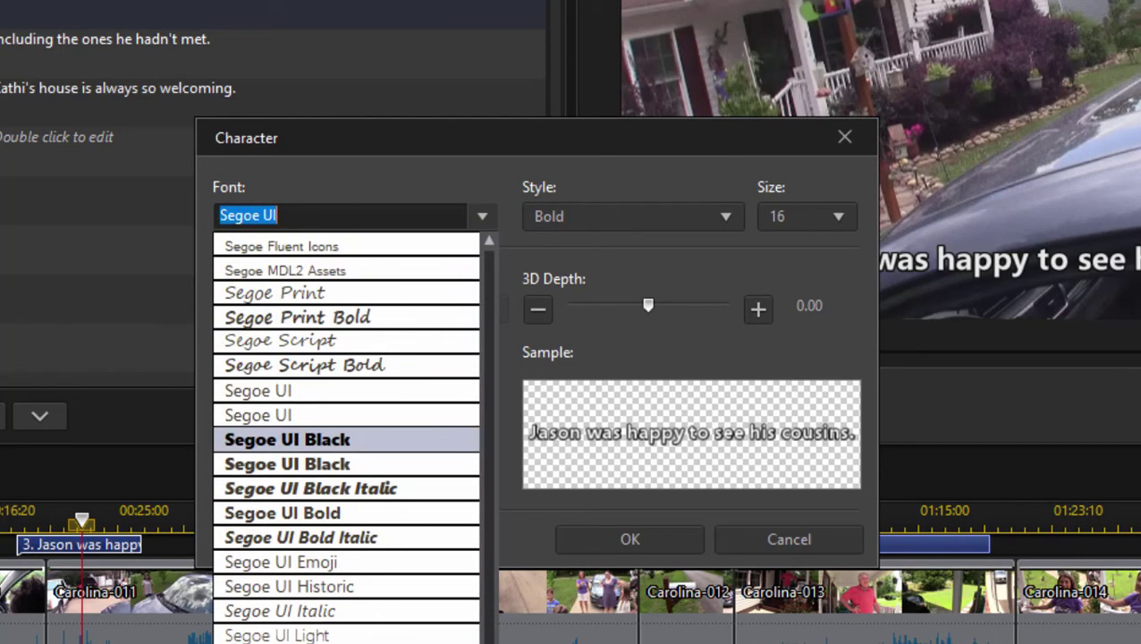
{"action": "scroll", "coordinate": [384, 323], "scroll_direction": "up", "scroll_amount": 20}
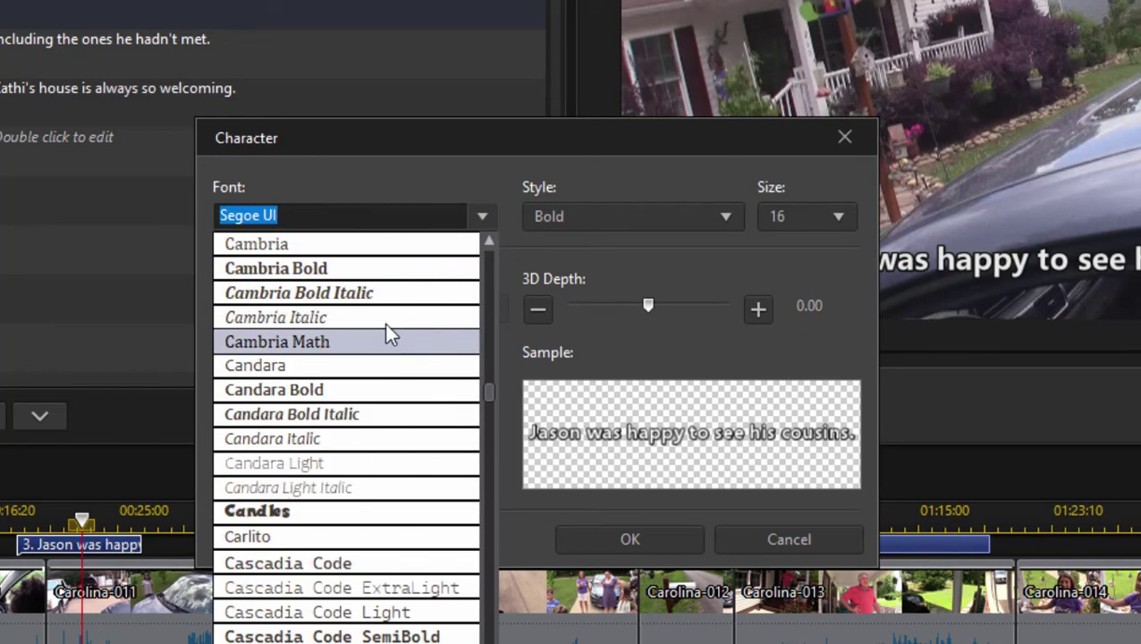
{"action": "left_click", "coordinate": [376, 264]}
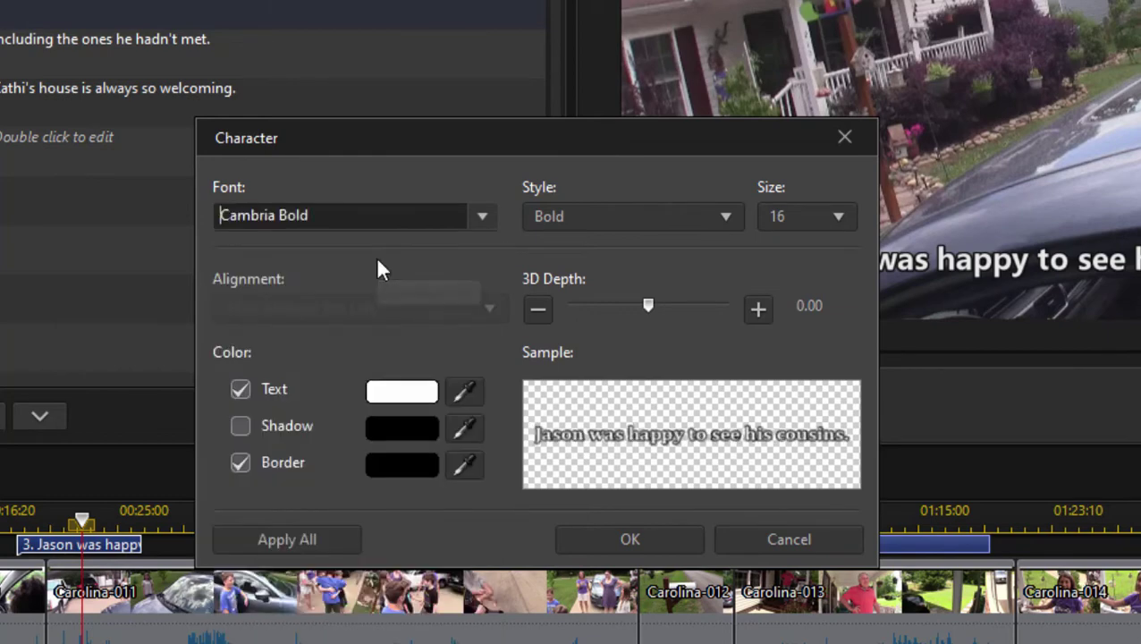
{"action": "left_click", "coordinate": [625, 540]}
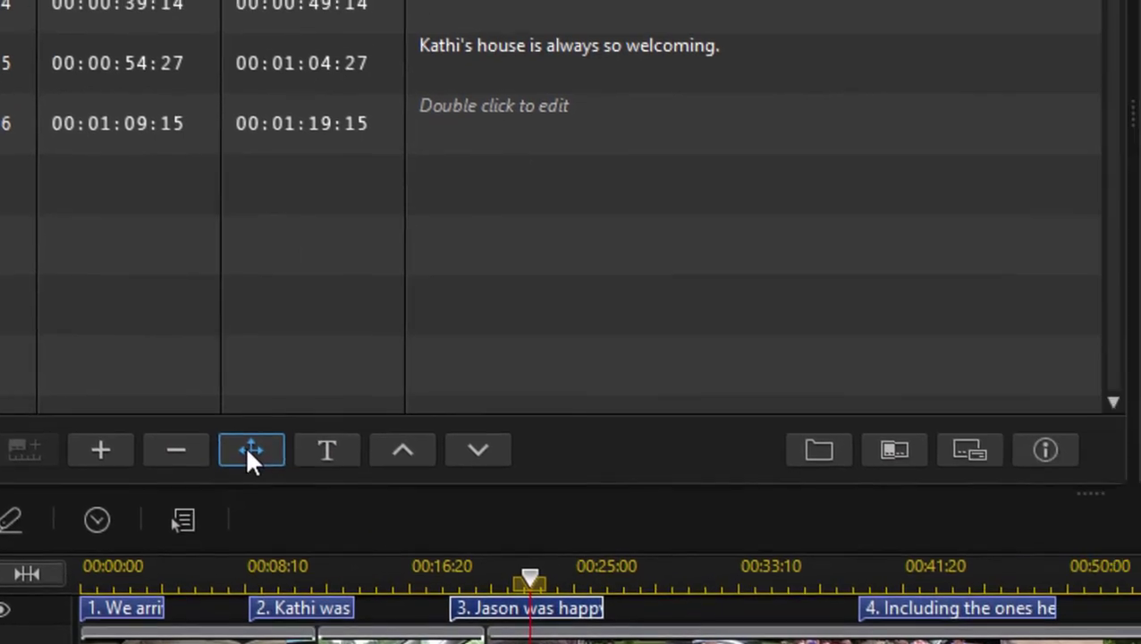
{"action": "left_click", "coordinate": [419, 440]}
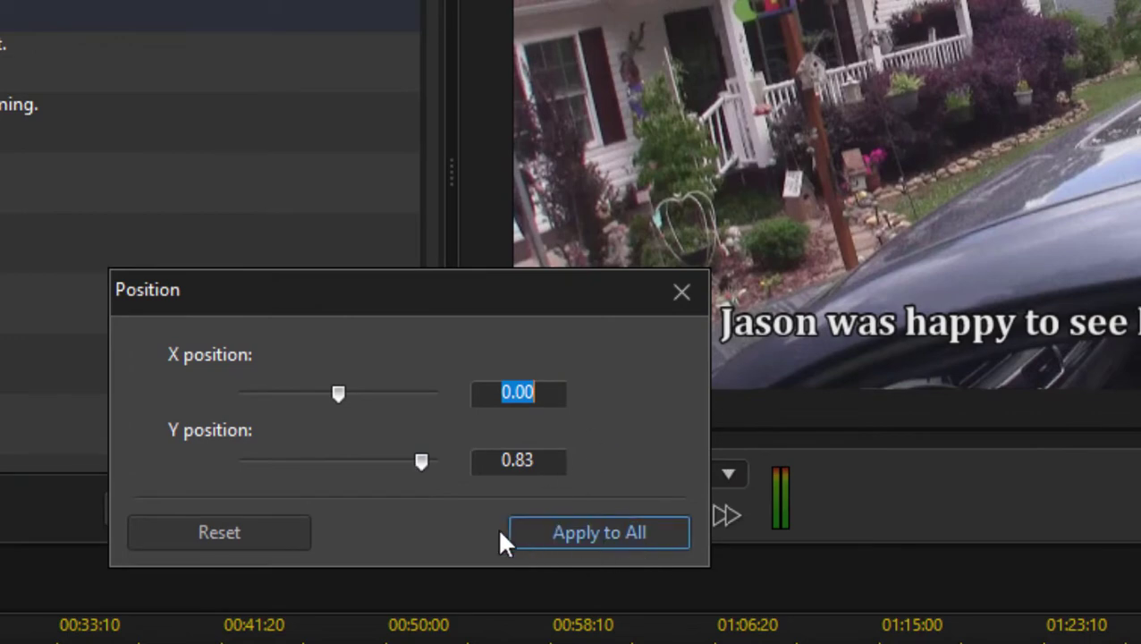
{"action": "left_click", "coordinate": [682, 292]}
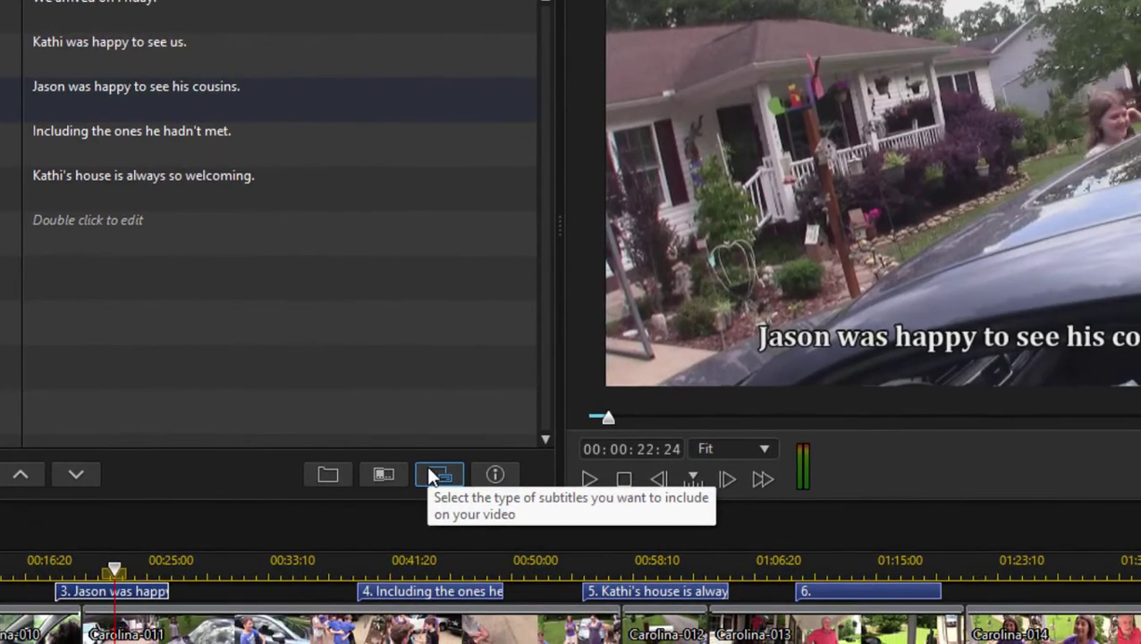
Set the subtitle type to imprinted on the video file
{"action": "left_click", "coordinate": [430, 475]}
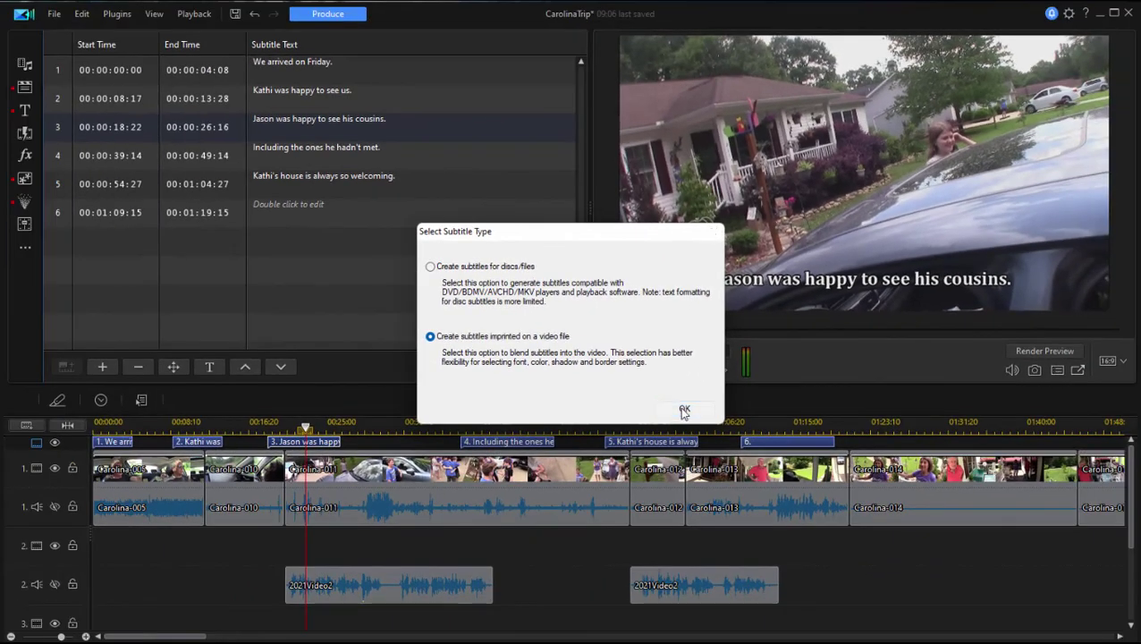
{"action": "left_click", "coordinate": [684, 410]}
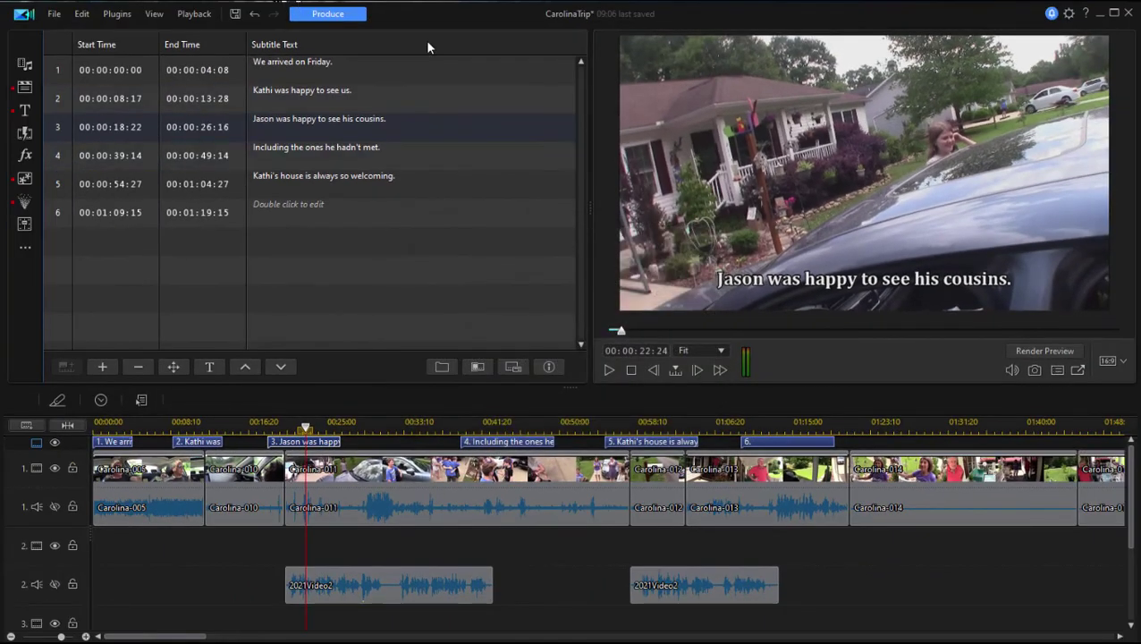